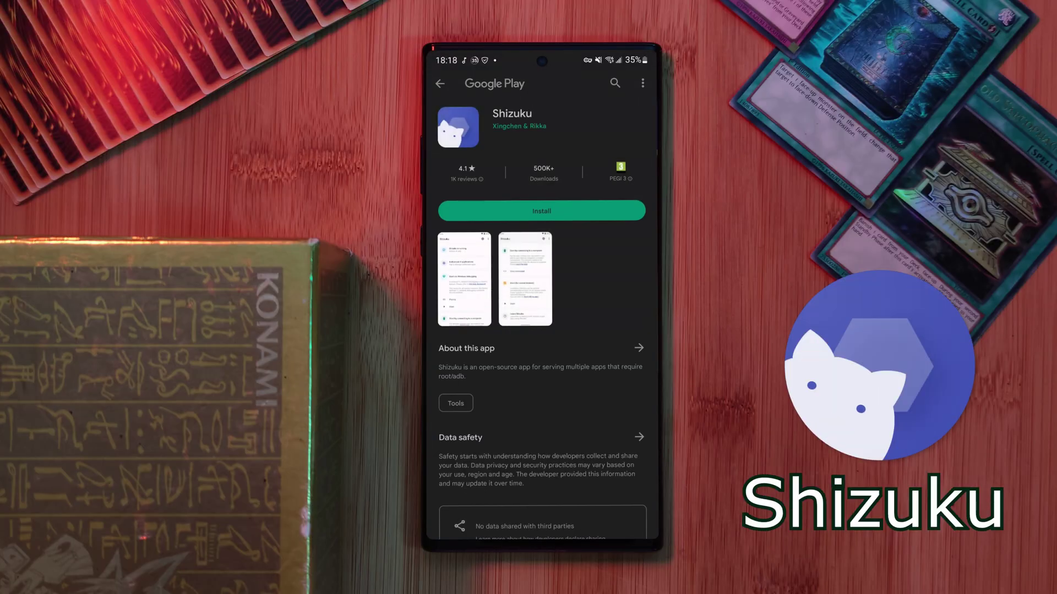
Install Shizuku from its Google Play Store listing
click(542, 211)
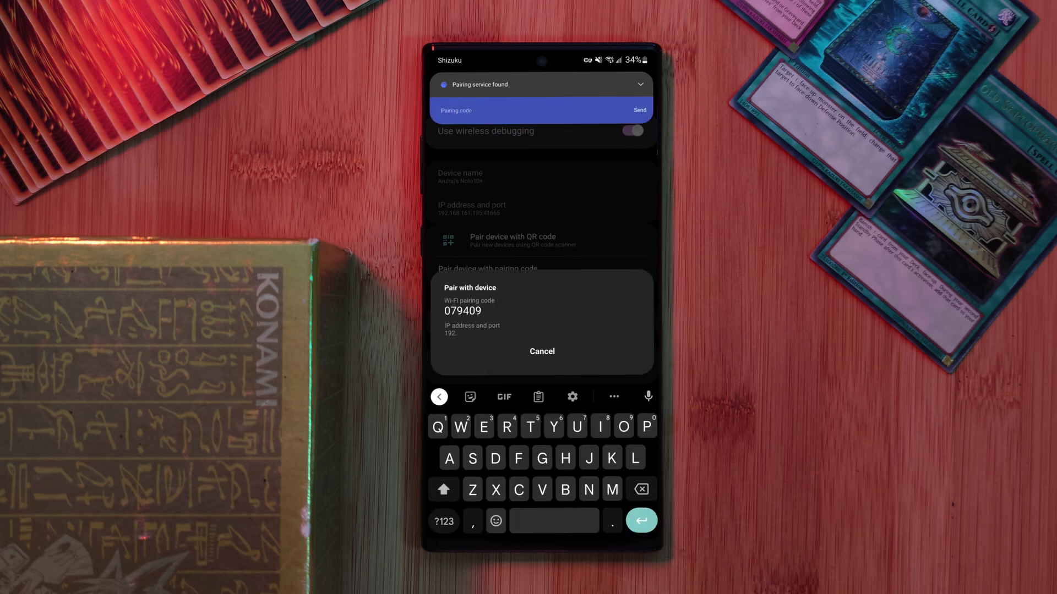
Enter the wireless debugging pairing code and start Shizuku via wireless debugging
click(443, 520)
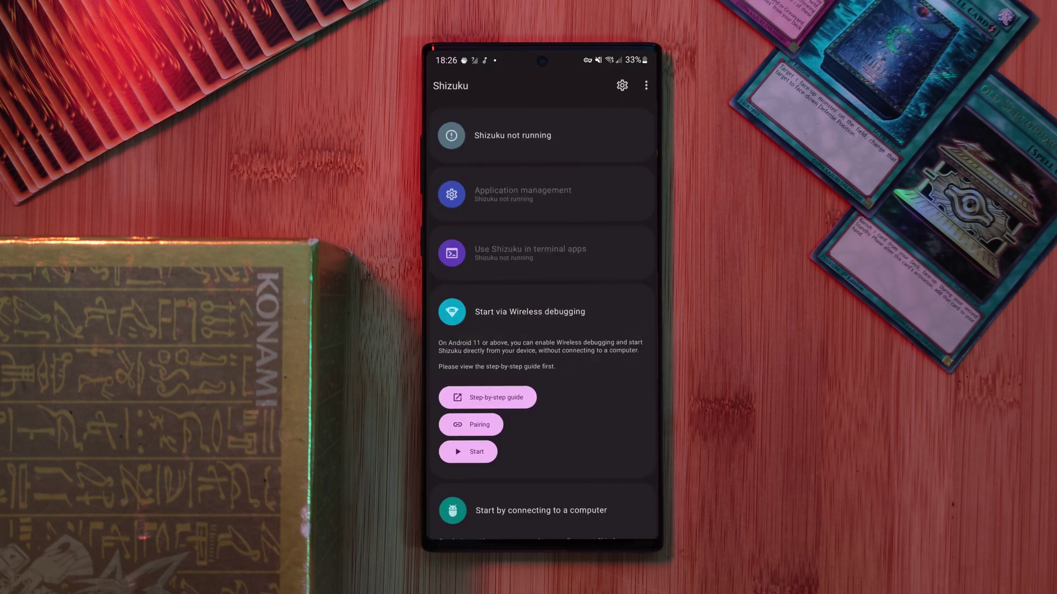
click(469, 451)
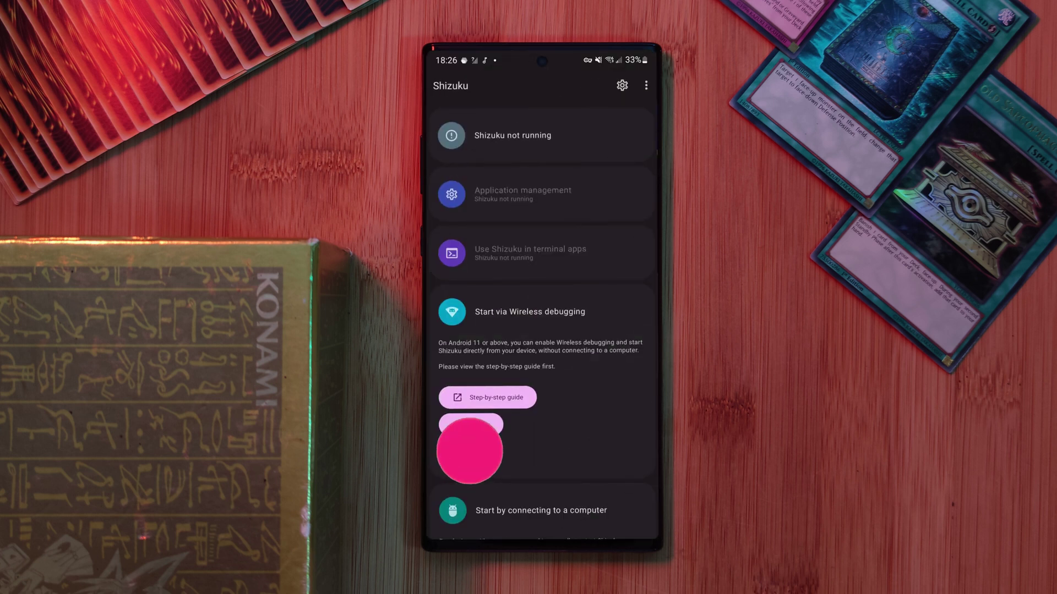
click(469, 451)
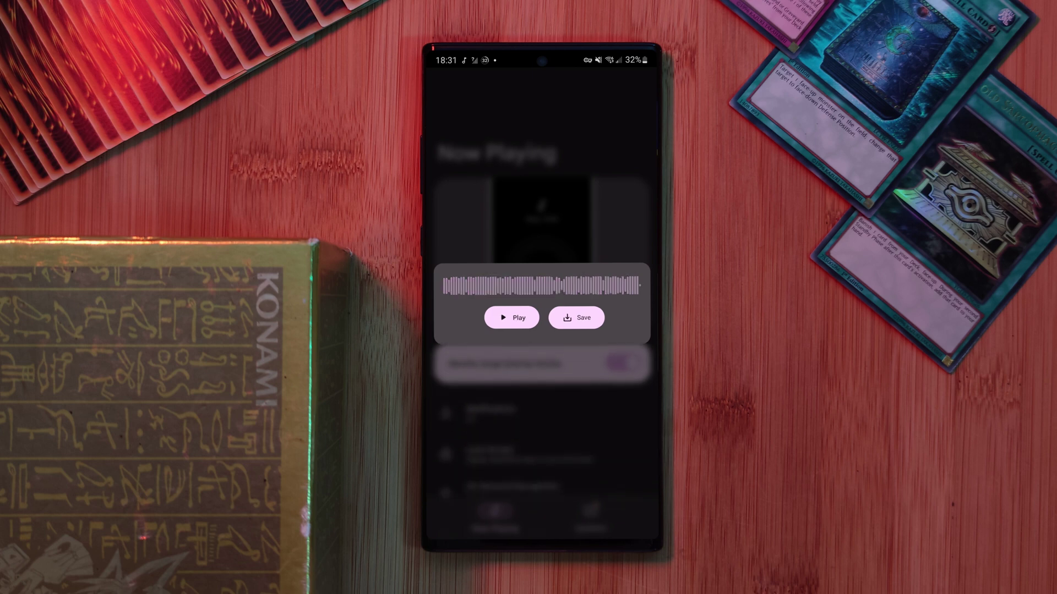
Close the recording playback and open Now Playing's advanced audio recording settings
key(Escape)
scroll(542, 331, down, 3)
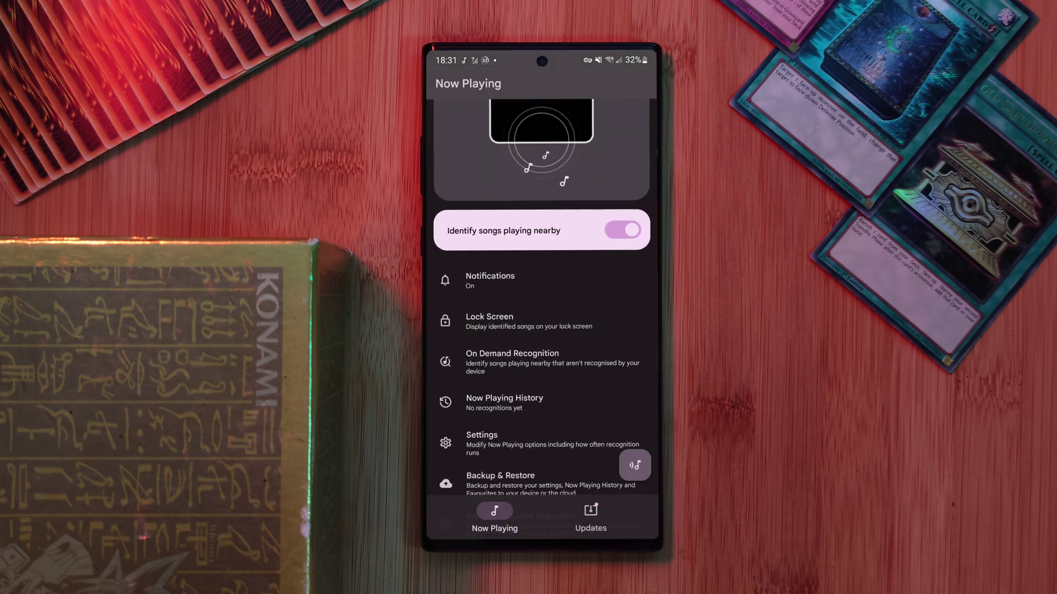
click(482, 331)
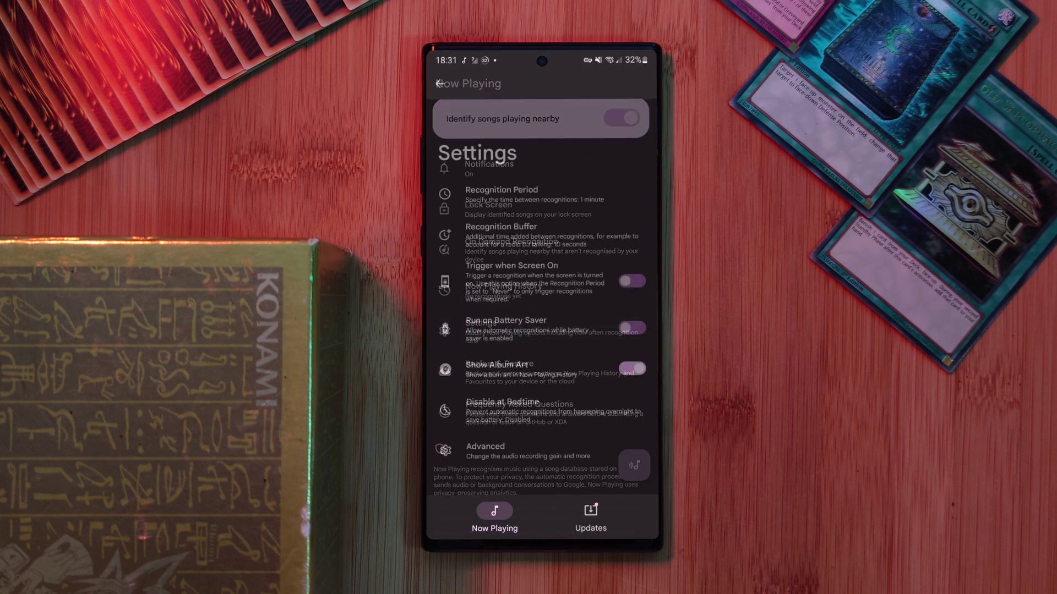
click(486, 451)
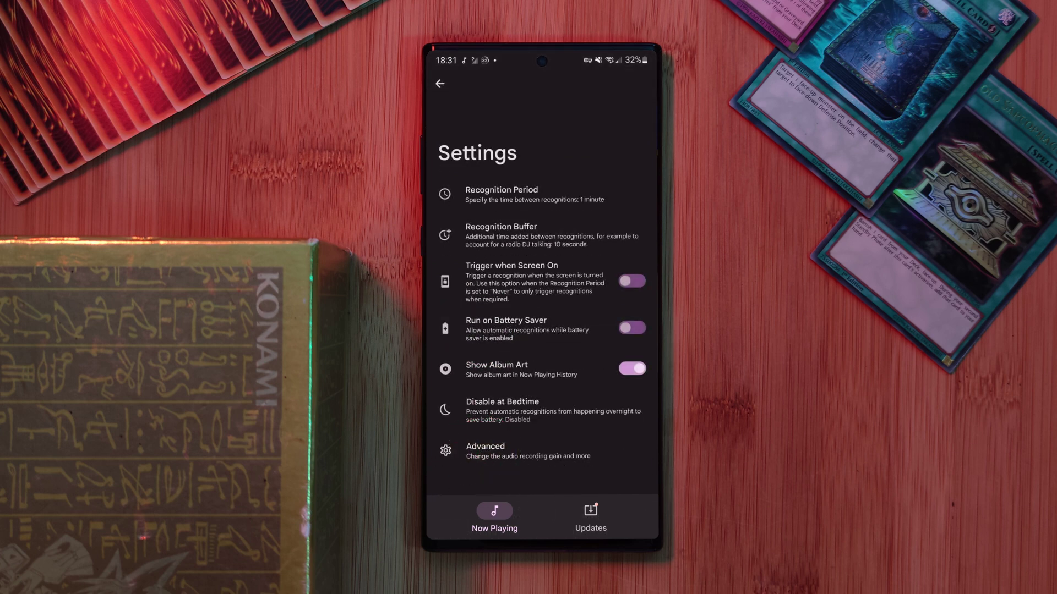
click(485, 451)
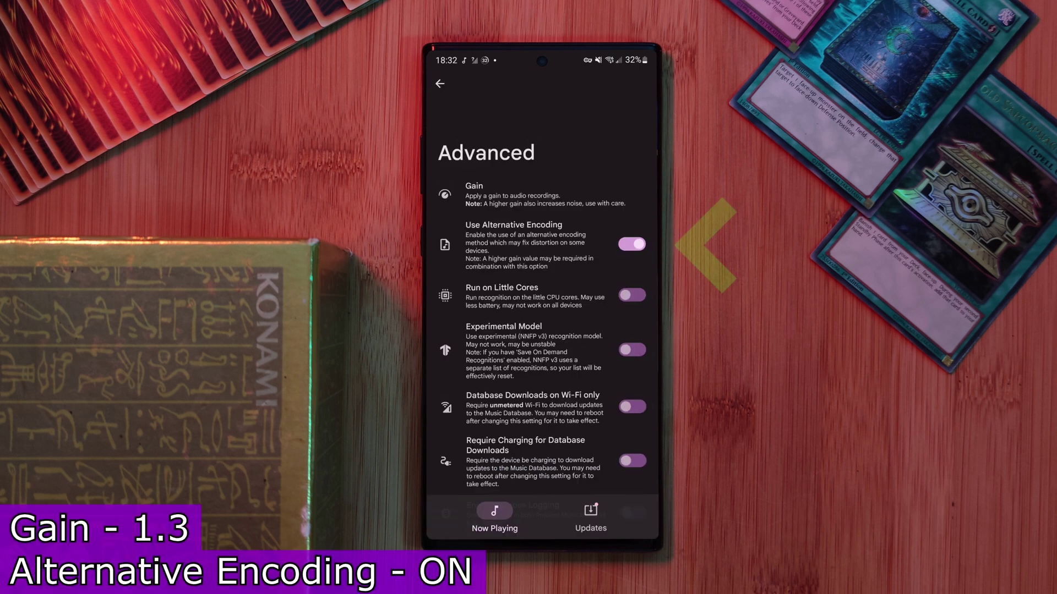
scroll(542, 313, down, 2)
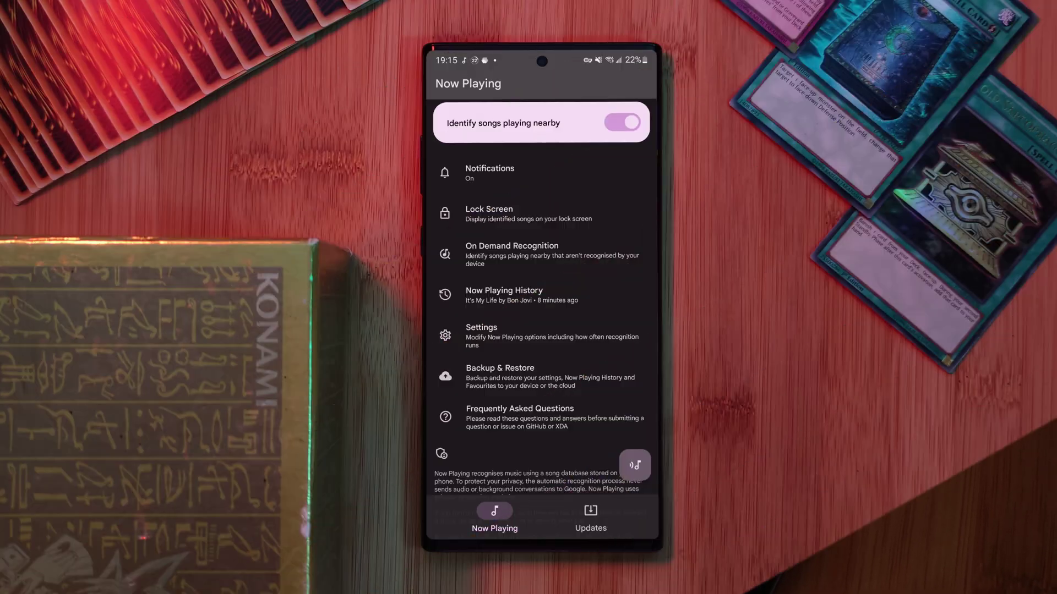
Enable the lock screen song overlay, drag it higher, and set its text to White
click(489, 212)
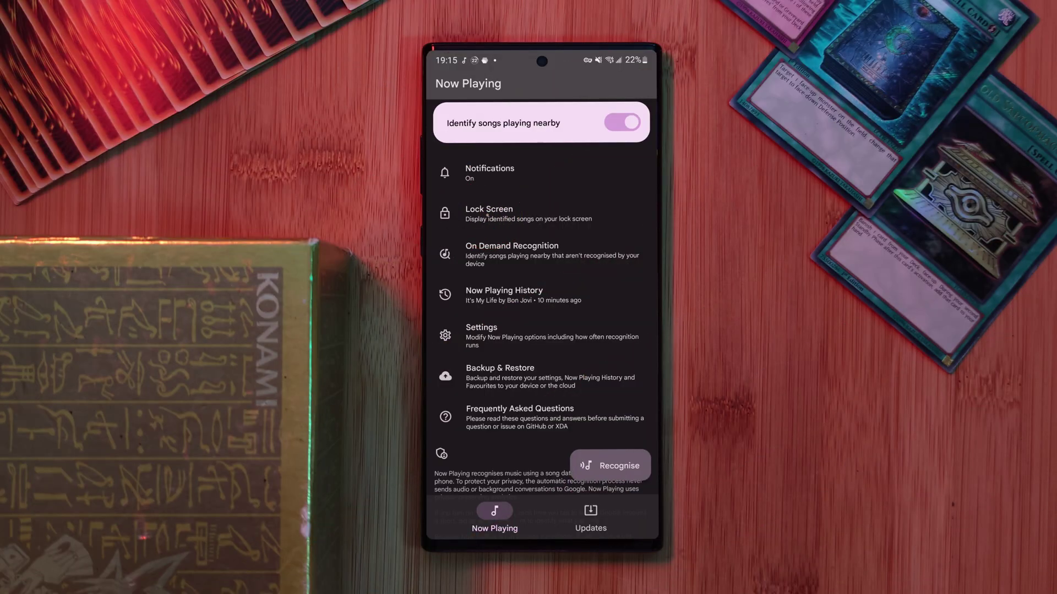
click(615, 198)
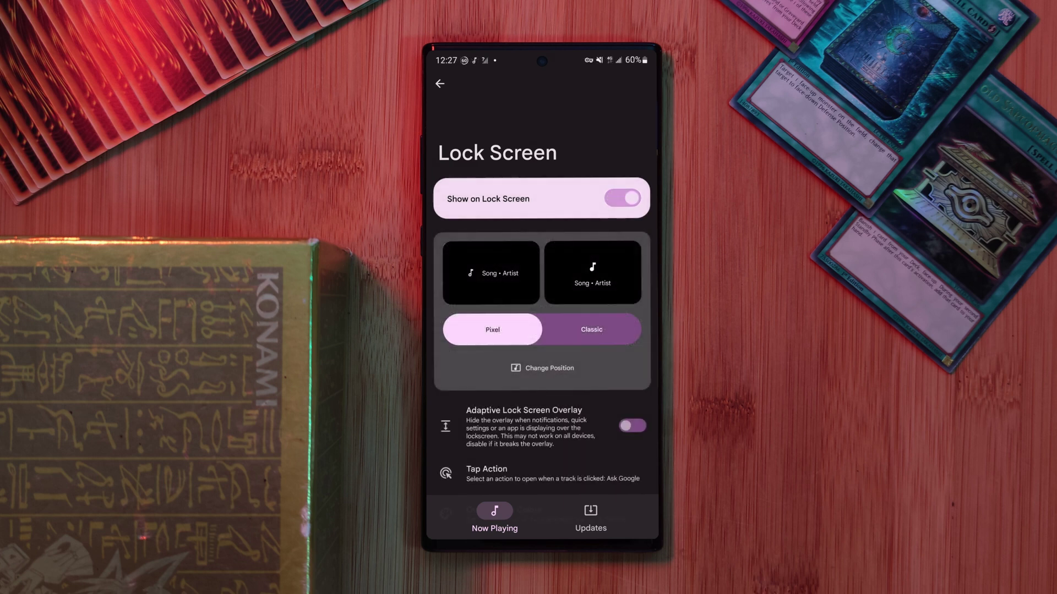
scroll(542, 330, down, 2)
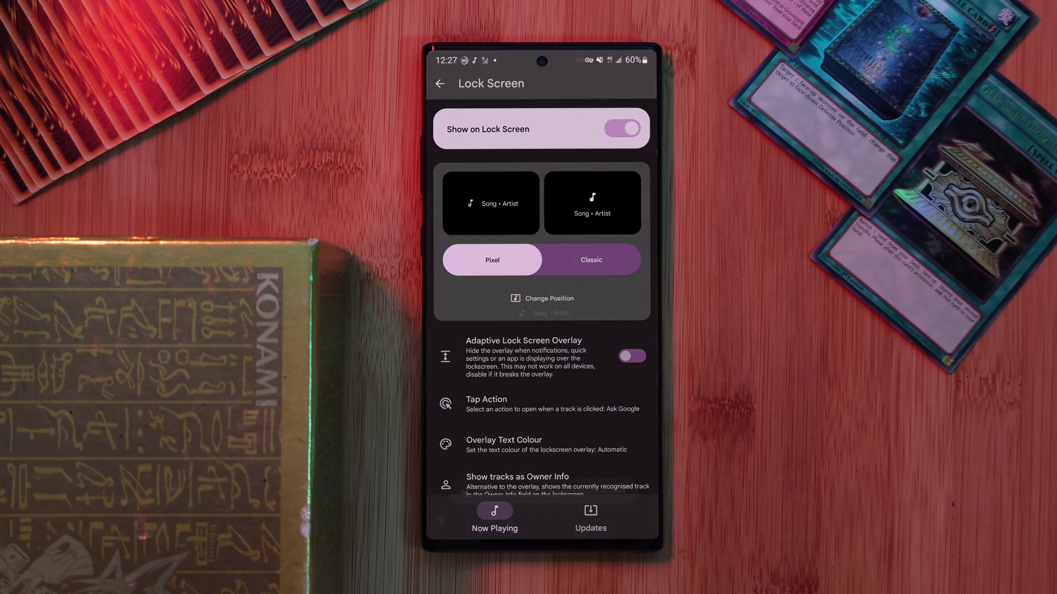
click(546, 301)
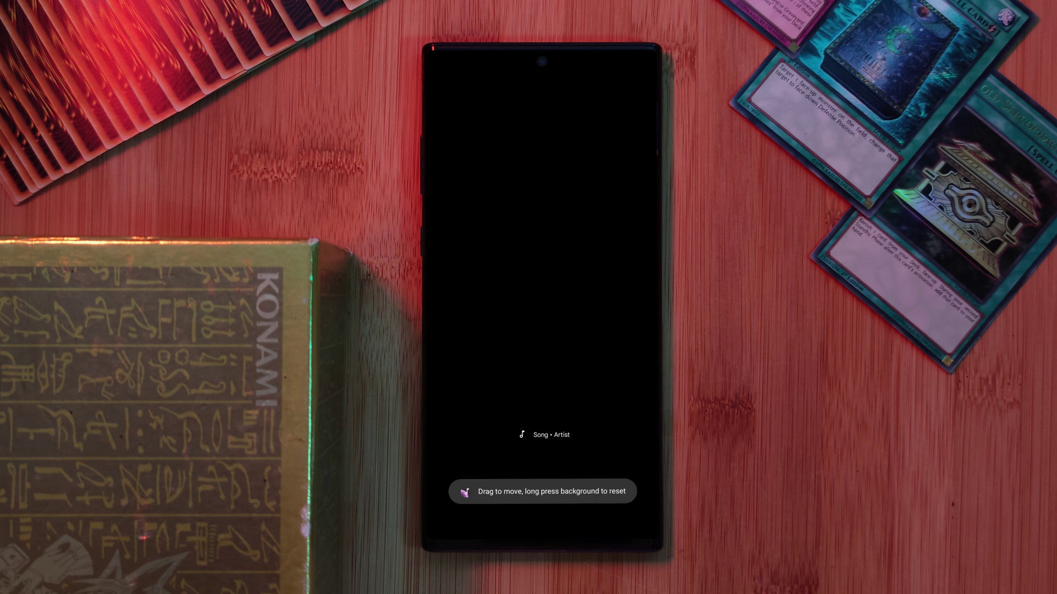
drag(545, 439, 545, 282)
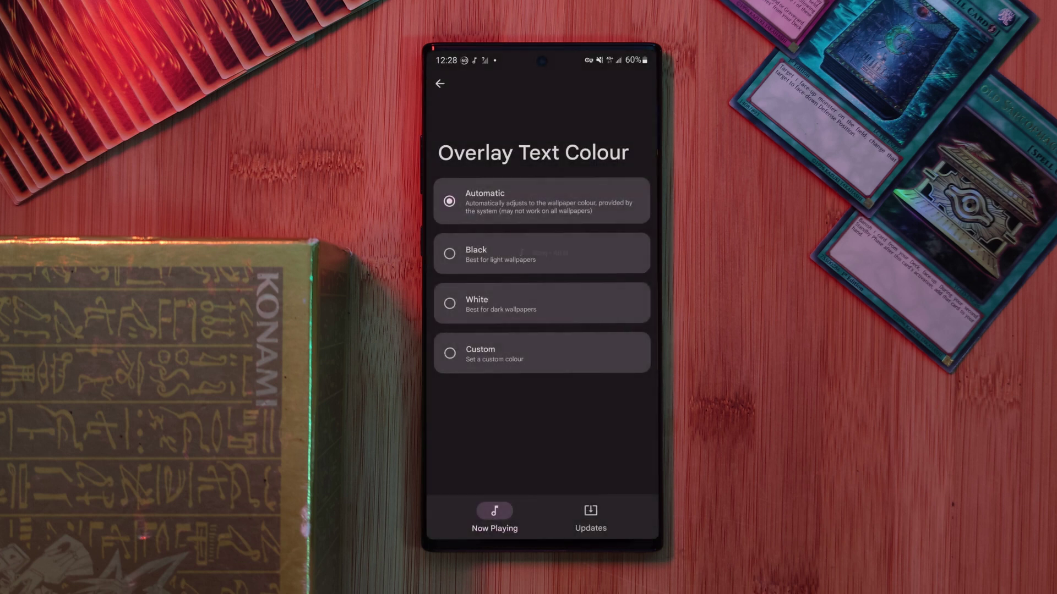
click(542, 302)
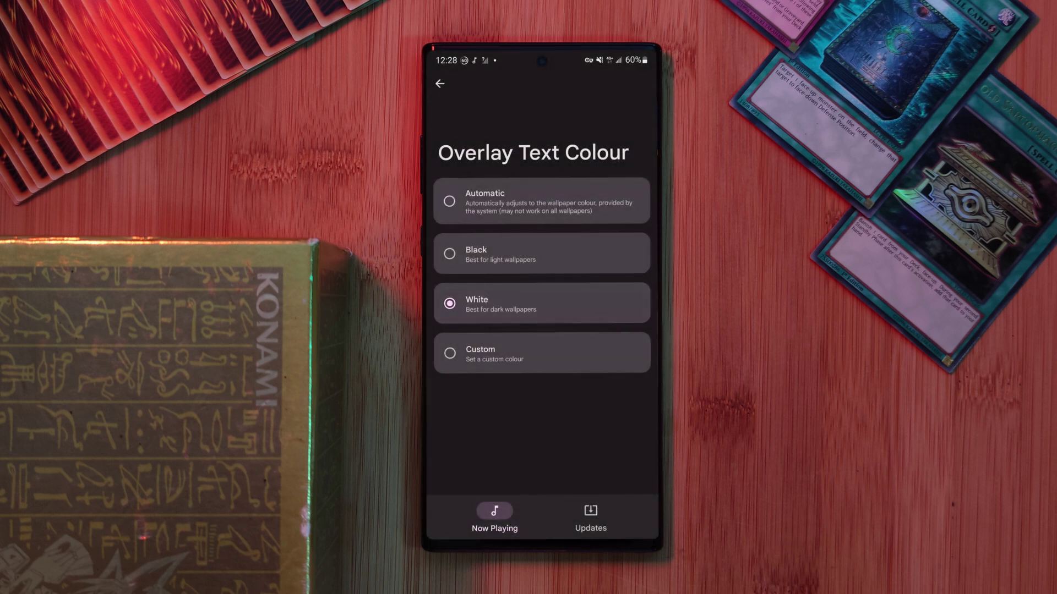
click(439, 83)
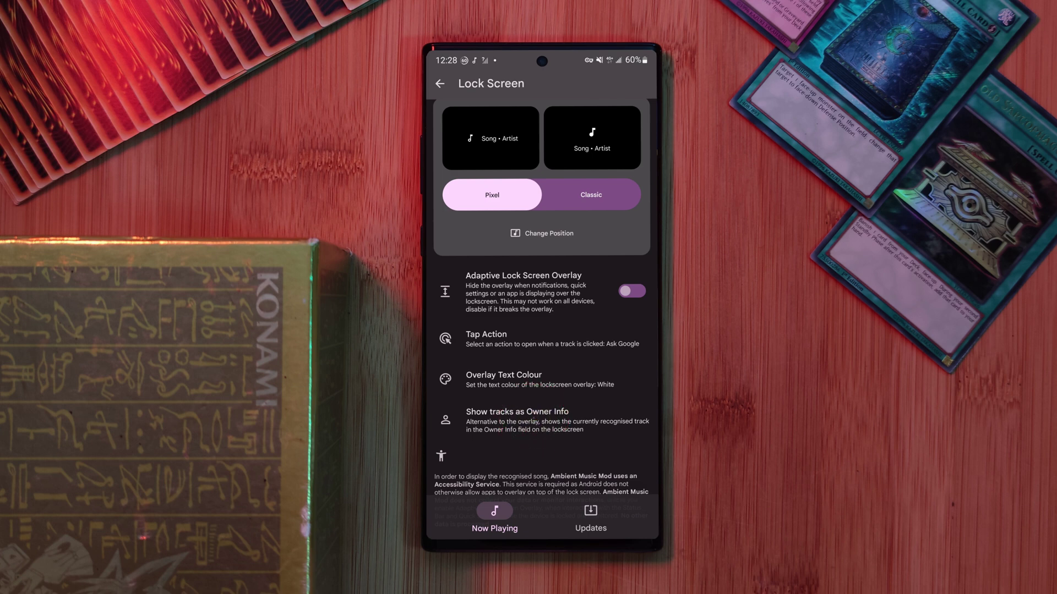
Open Show tracks as Owner Info to see that it needs root
click(533, 421)
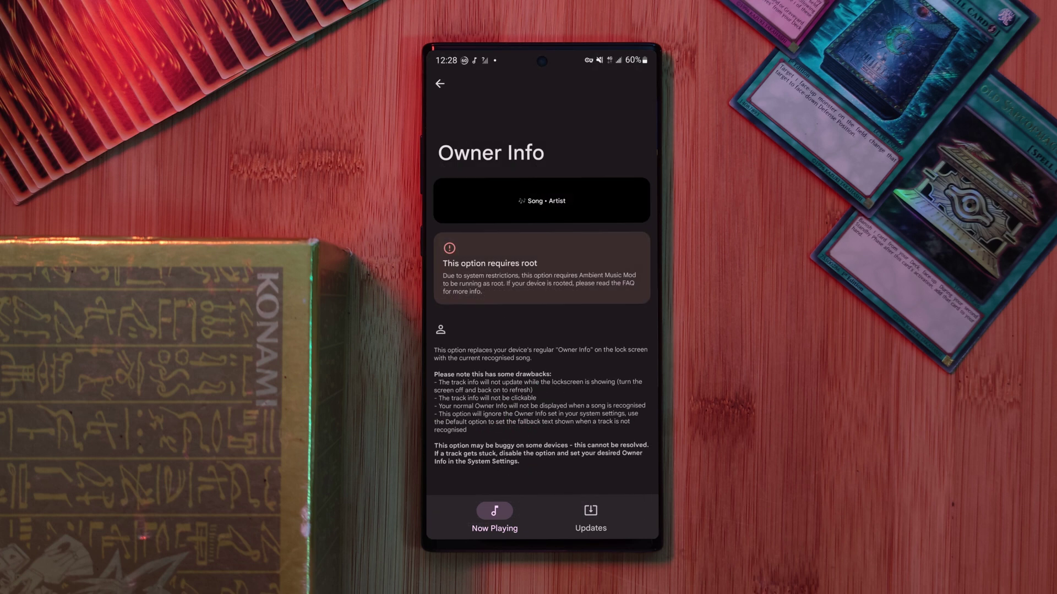